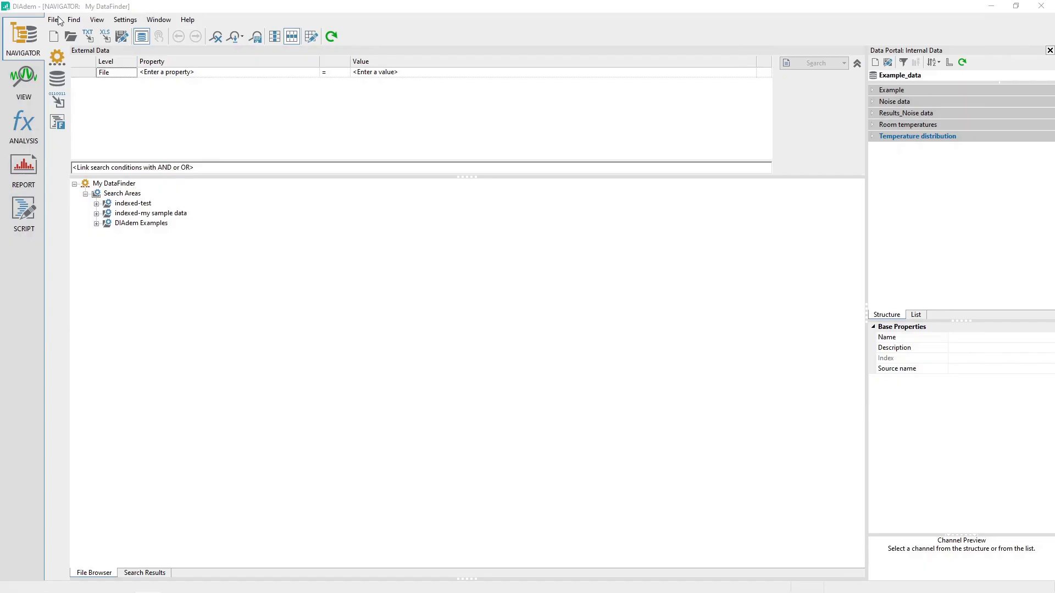
Start a new empty NoName dataset from the File menu
click(53, 19)
click(54, 21)
click(53, 20)
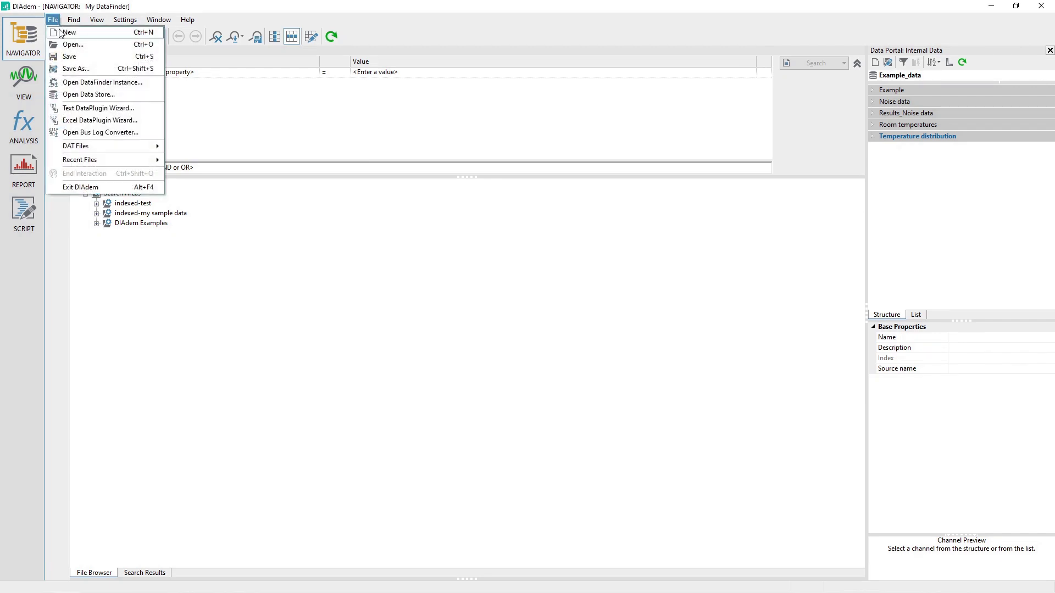
click(64, 30)
Add a channel group named 'Generate Signal' to NoName and switch to ANALYSIS
right_click(901, 80)
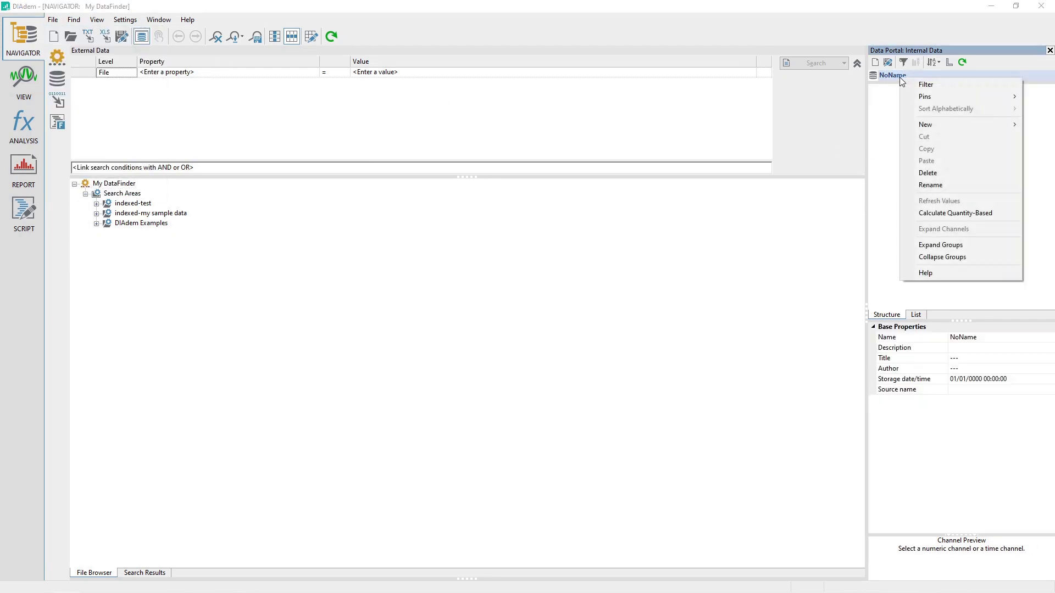
mouse_move(923, 125)
click(864, 132)
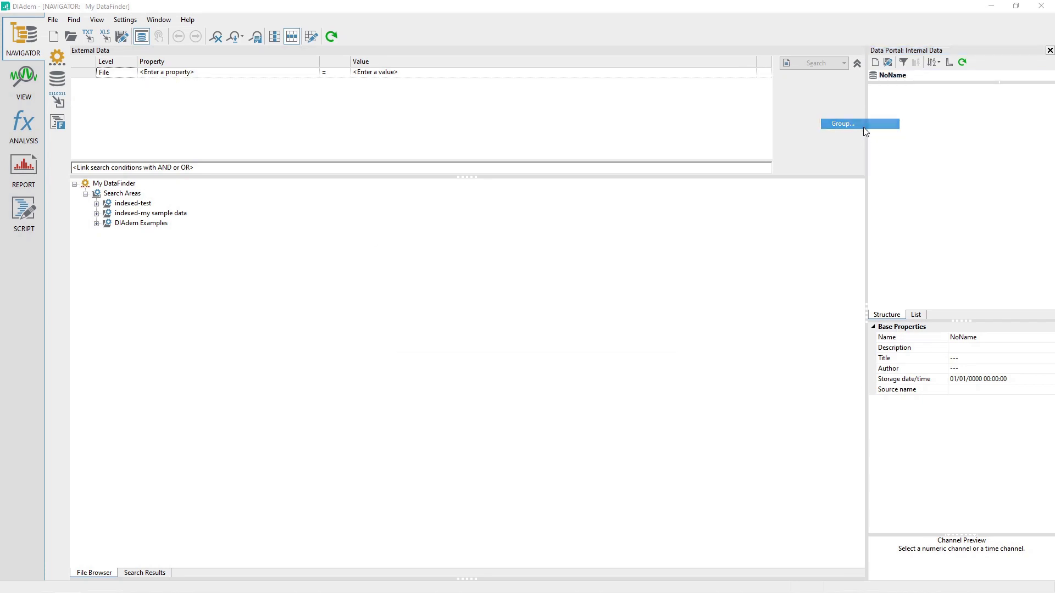
text(Ge)
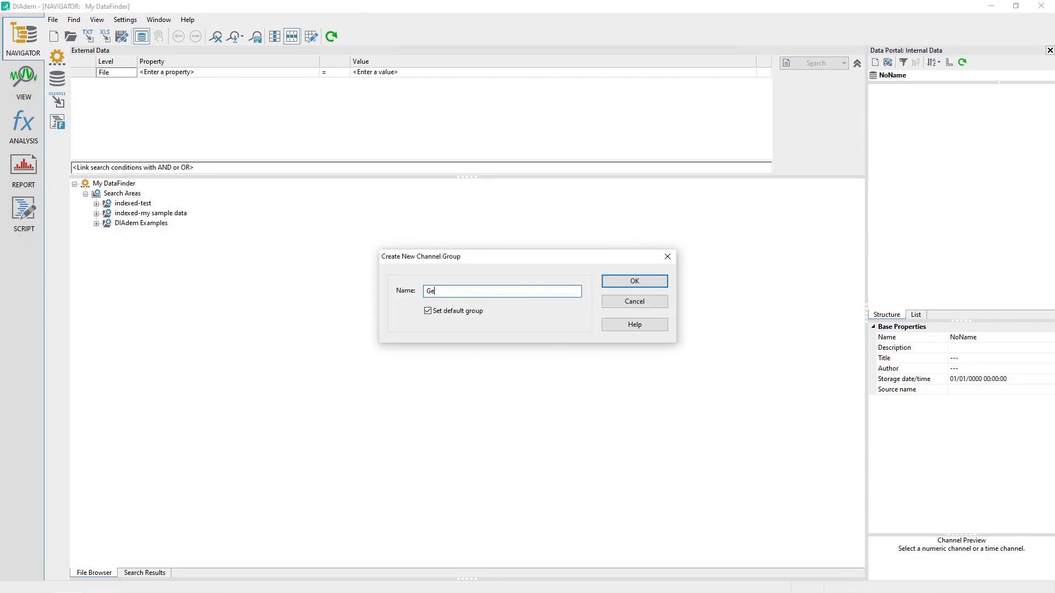
text(nra)
key(BackSpace)
key(BackSpace)
text(erate Signal)
key(Return)
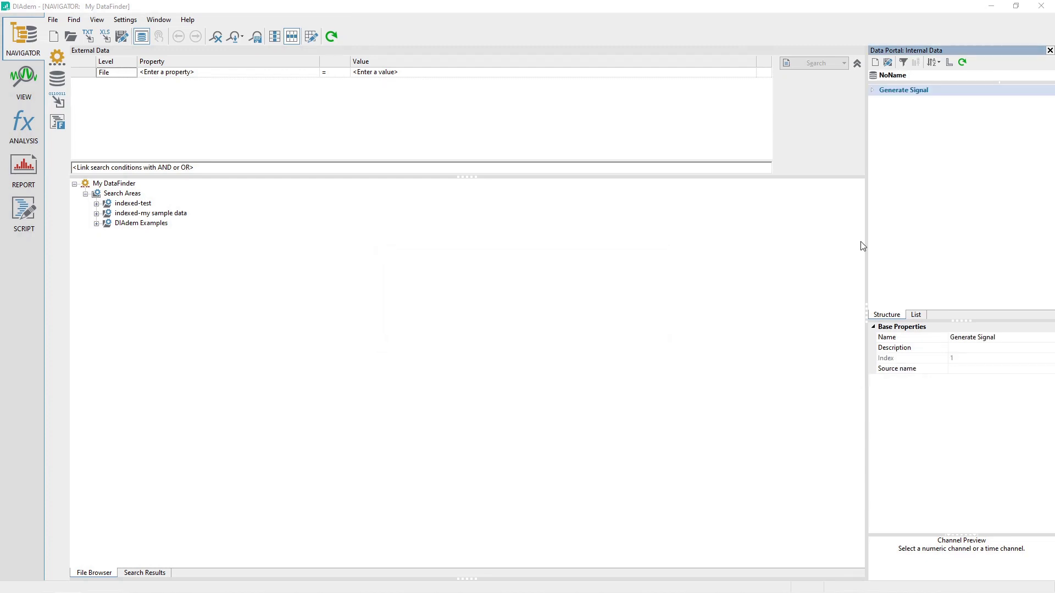
click(18, 131)
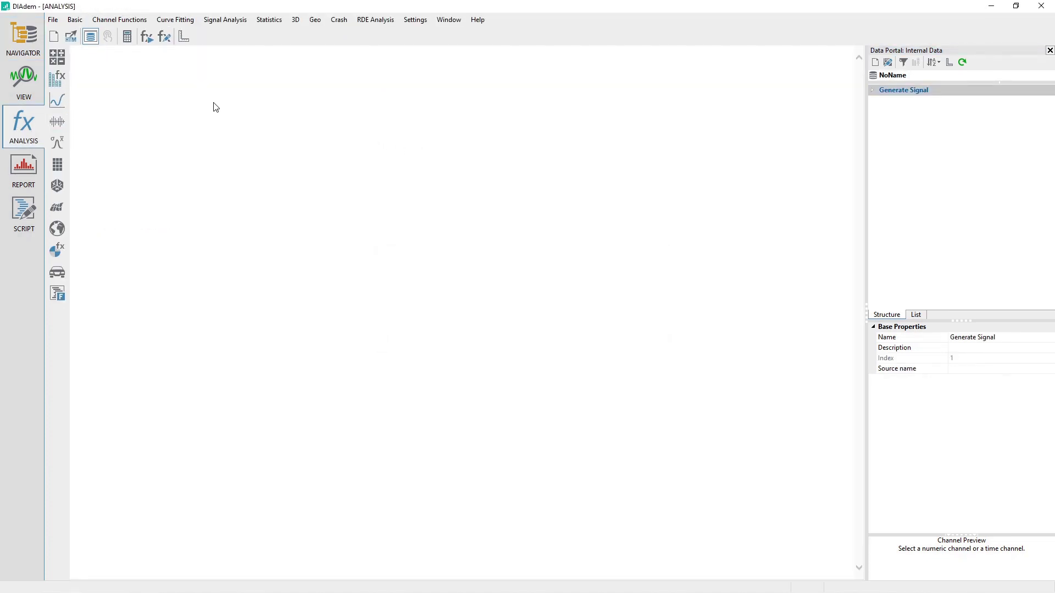
In Generate Signal, set a sine with frequency 3 Hz, amplitude 19.6 and offset 0
click(137, 21)
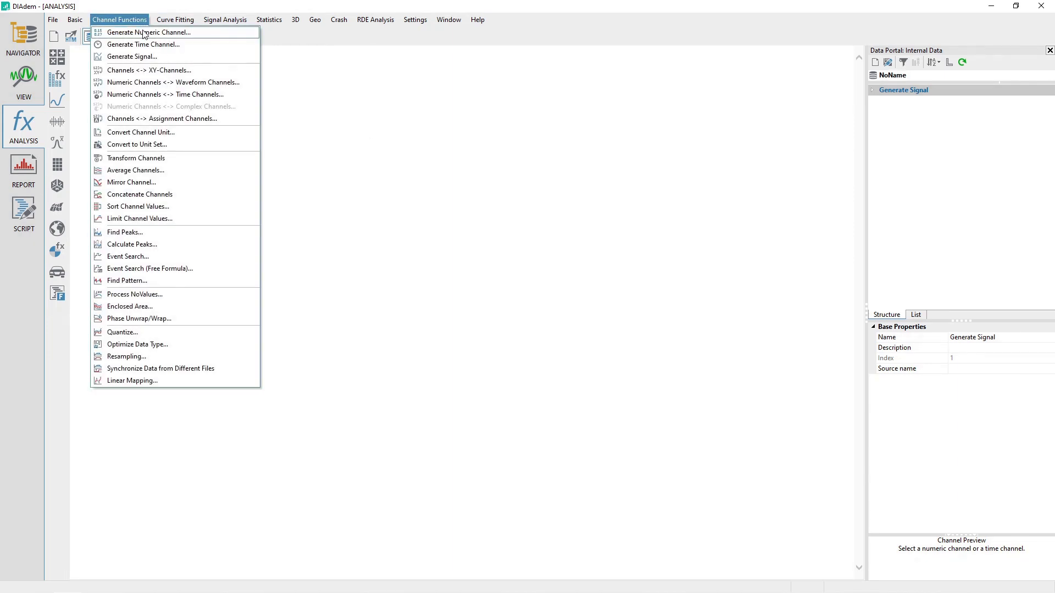
click(148, 56)
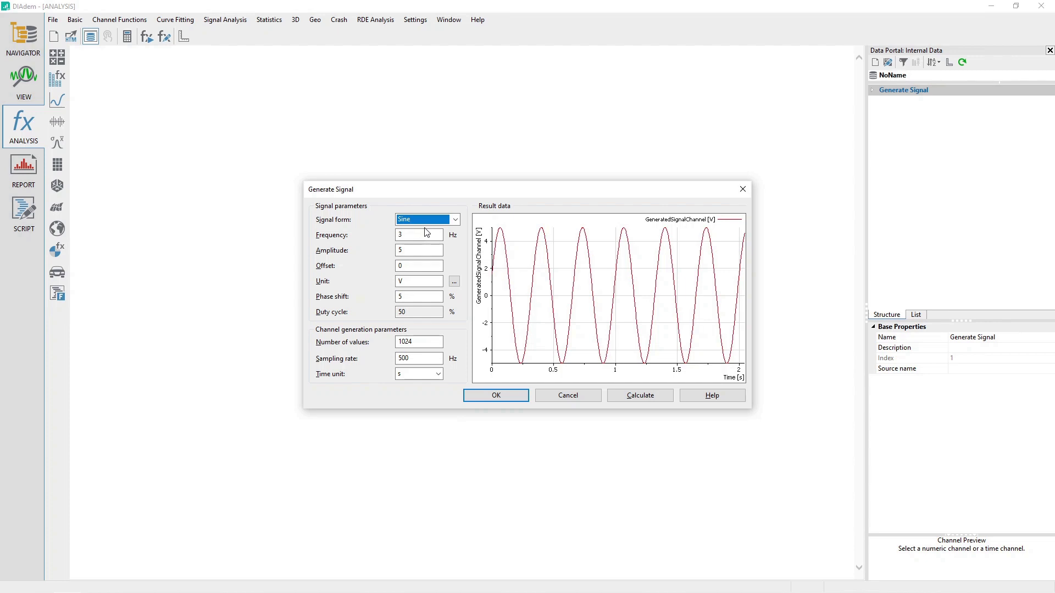
key(Tab)
text(3)
key(Tab)
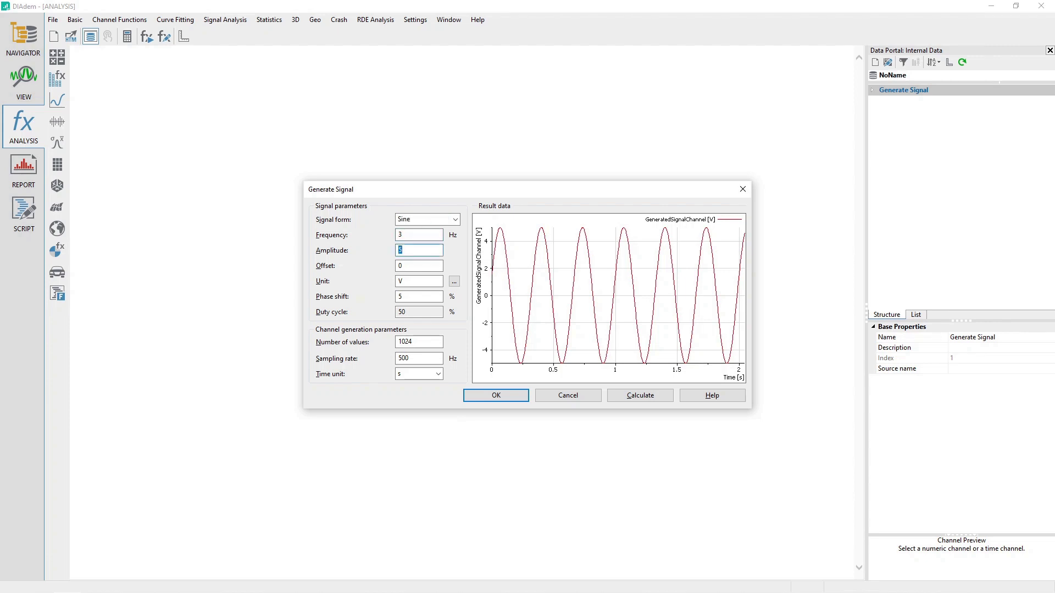
text(19.6)
key(Tab)
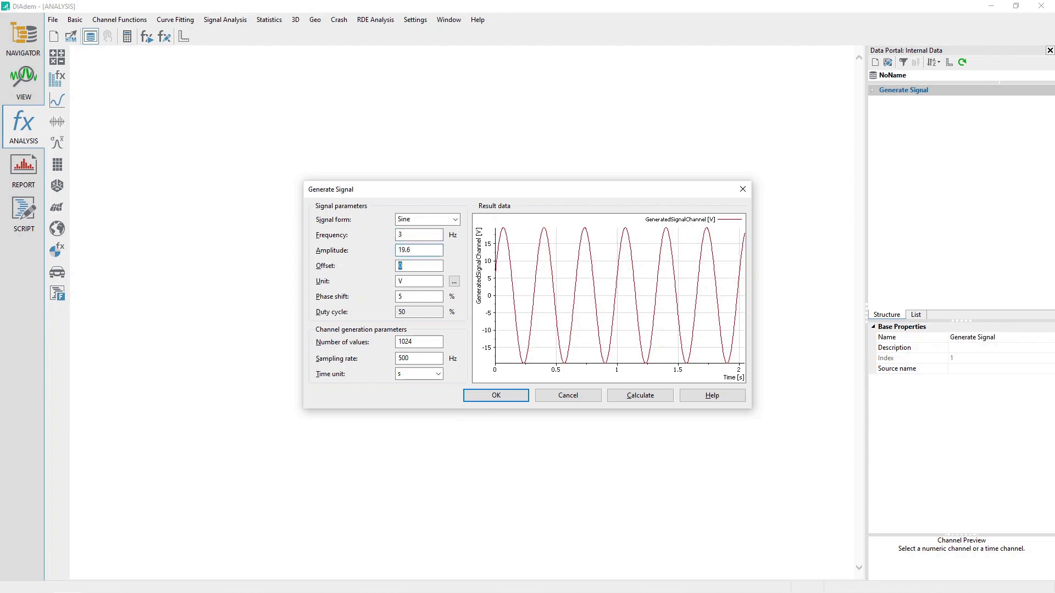
text(0)
key(Tab)
Set unit m/s^2, phase 0 and sampling rate 1000 Hz, and calculate the sine channel
text(m/)
key(Tab)
key(Tab)
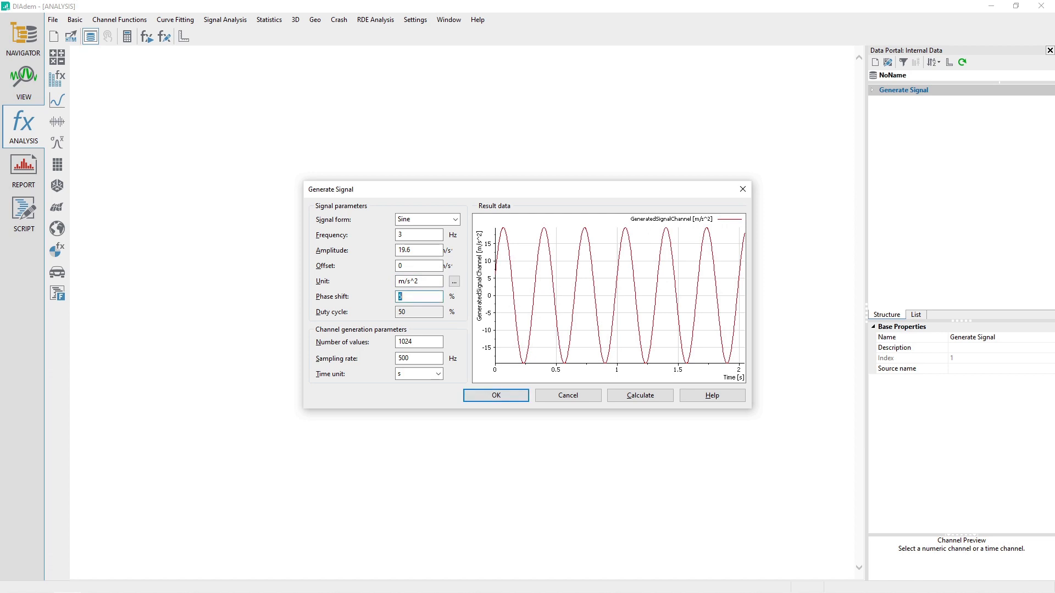
text(0)
key(Tab)
key(Tab)
key(Tab)
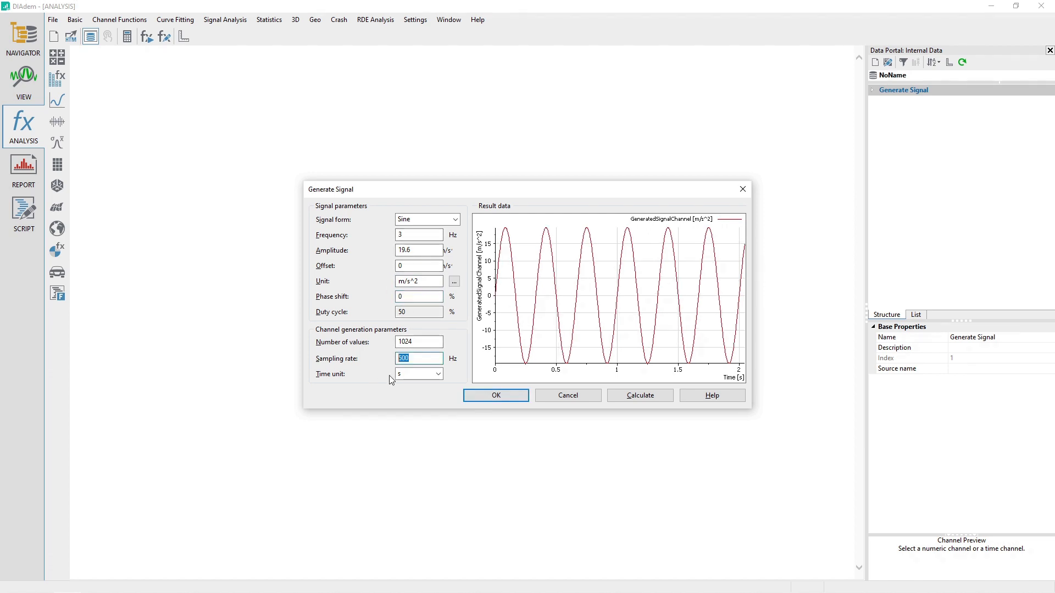
text(1000)
click(496, 395)
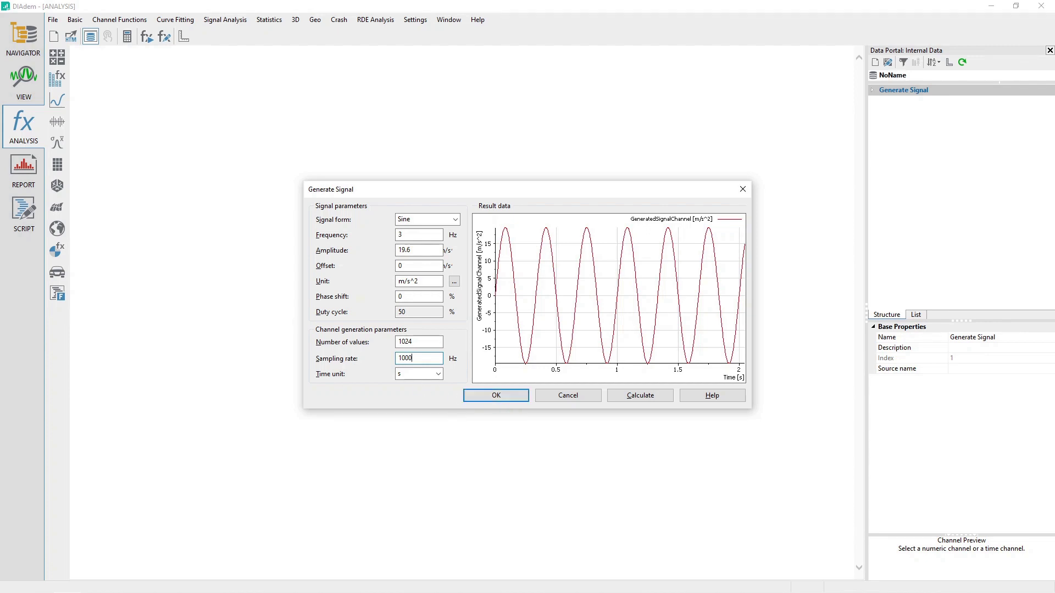
click(631, 398)
Calculate GeneratedSignalChannel1 at 40 Hz with amplitude 4.91, then close the generator
double_click(401, 235)
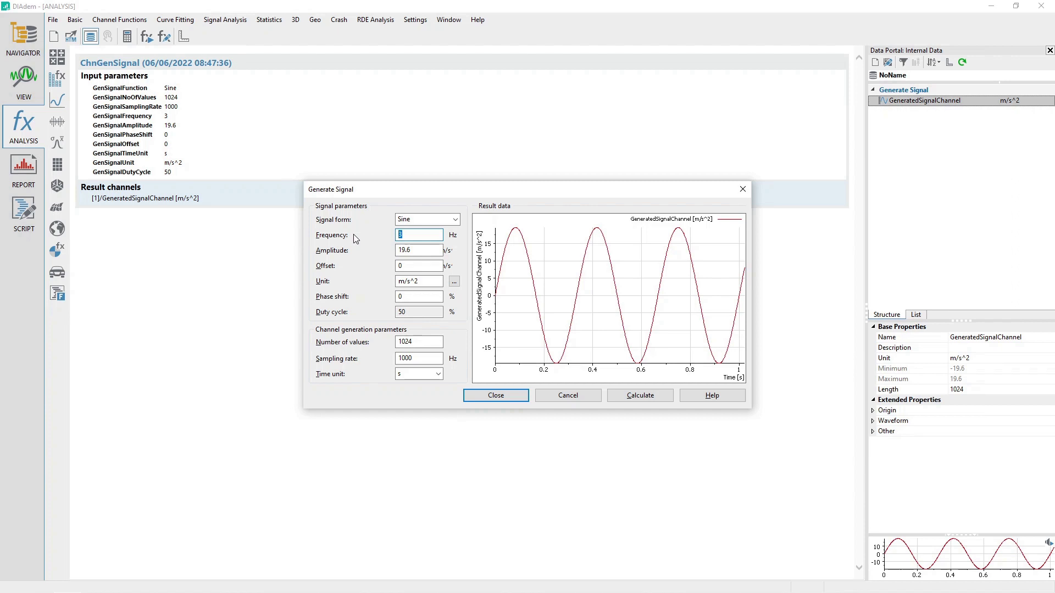
text(40)
key(Tab)
text(4.91)
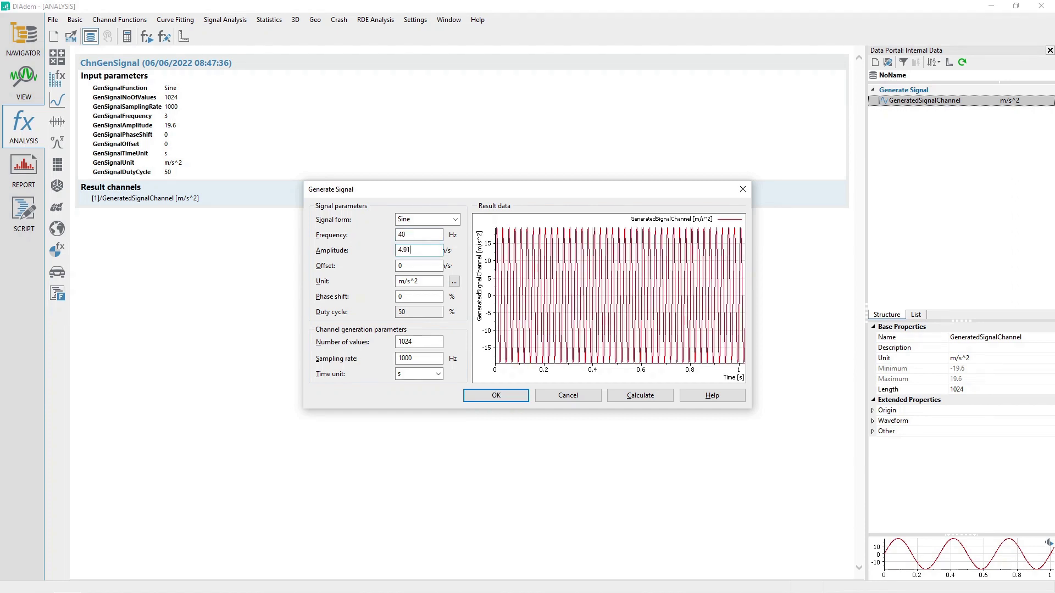
key(Tab)
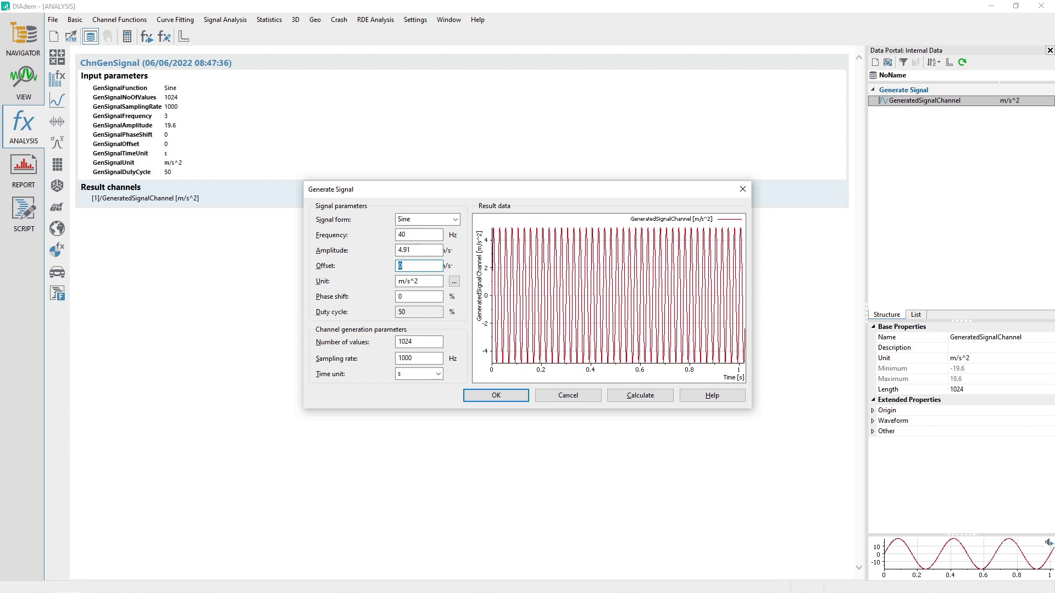
click(642, 397)
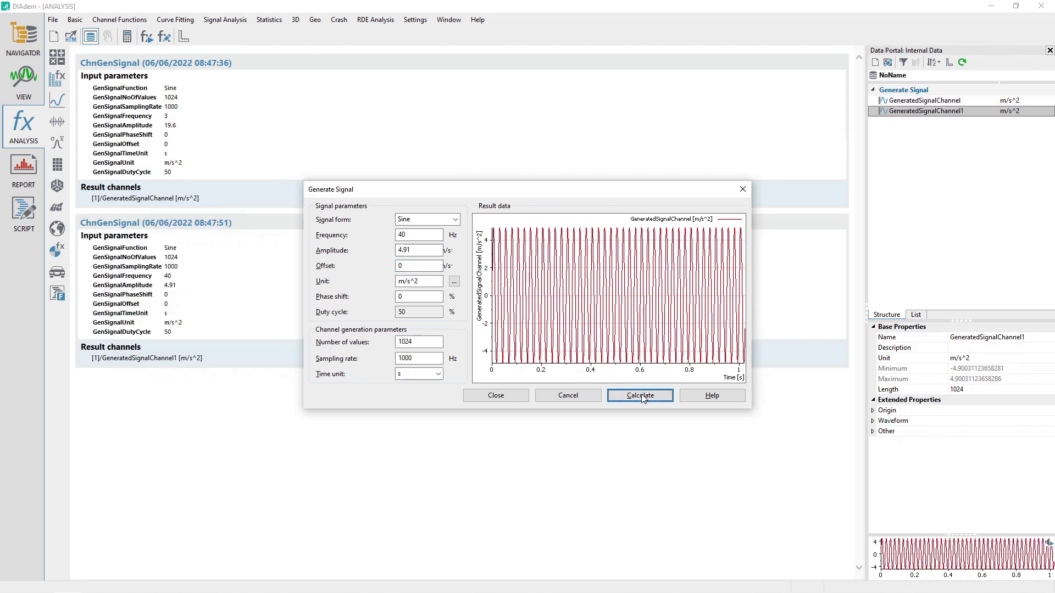
click(496, 397)
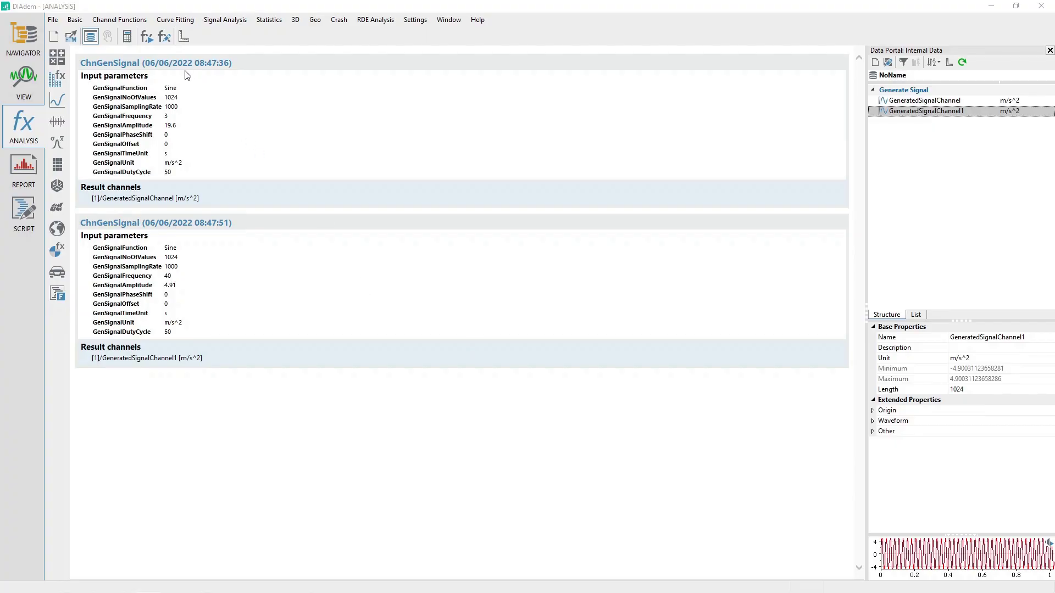
In Basic Add, set GeneratedSignalChannel as 1st channel and GeneratedSignalChannel1 as other channel
click(76, 20)
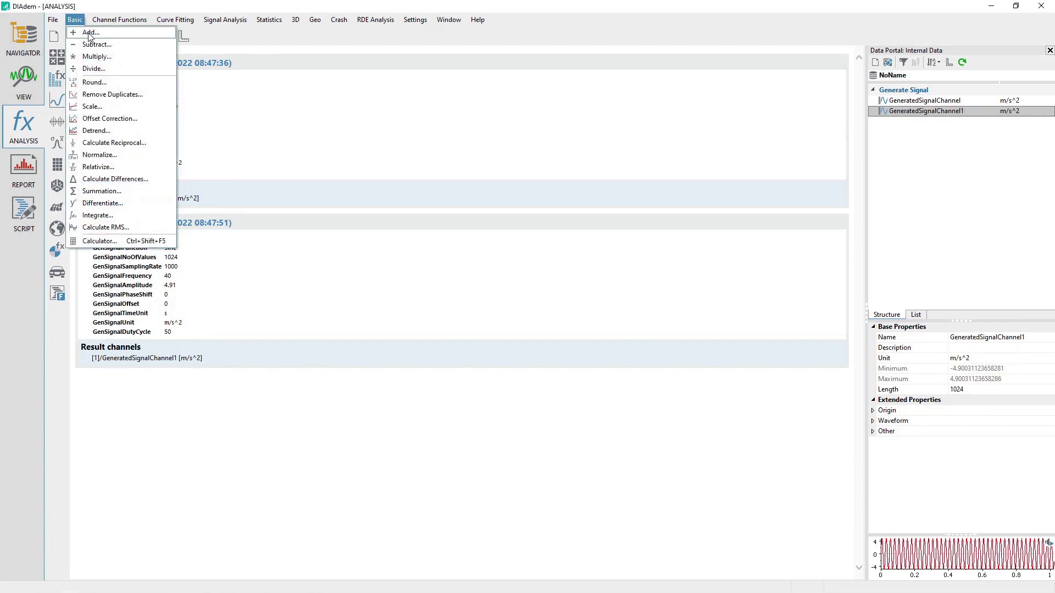
click(91, 33)
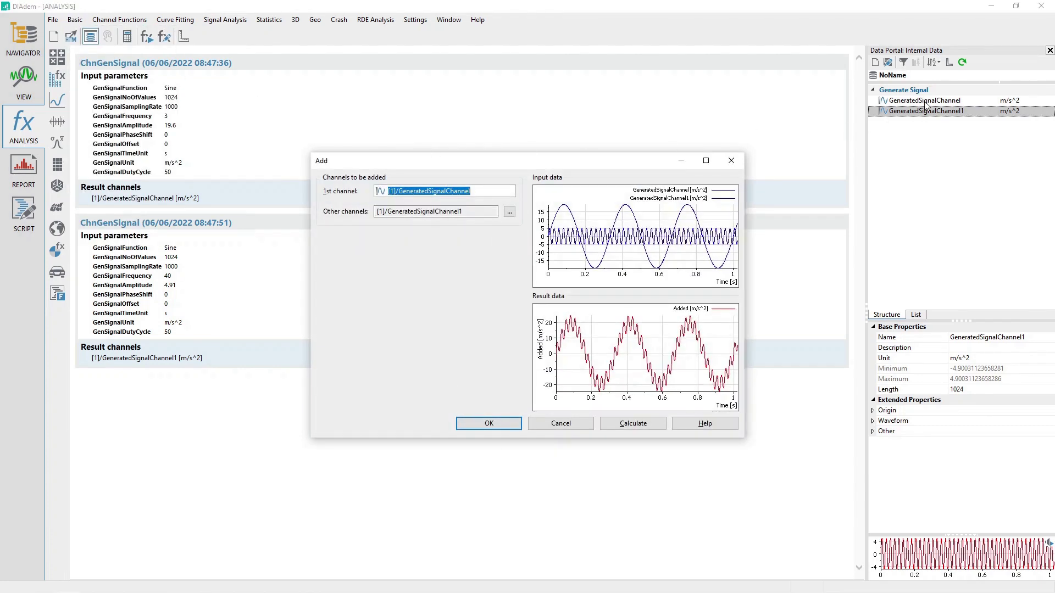
drag(924, 102, 458, 193)
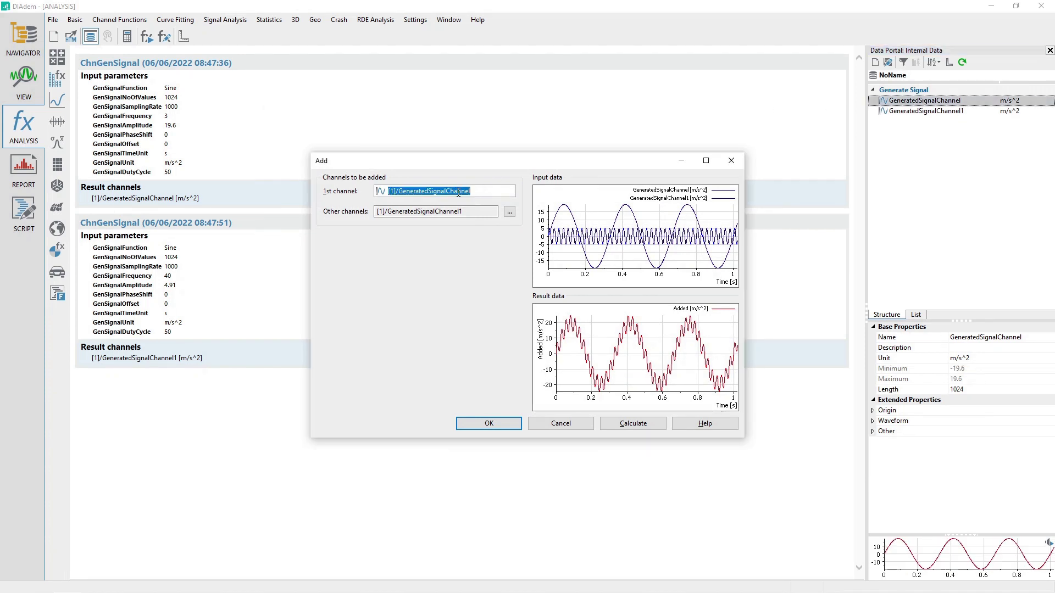
click(922, 112)
drag(922, 112, 451, 212)
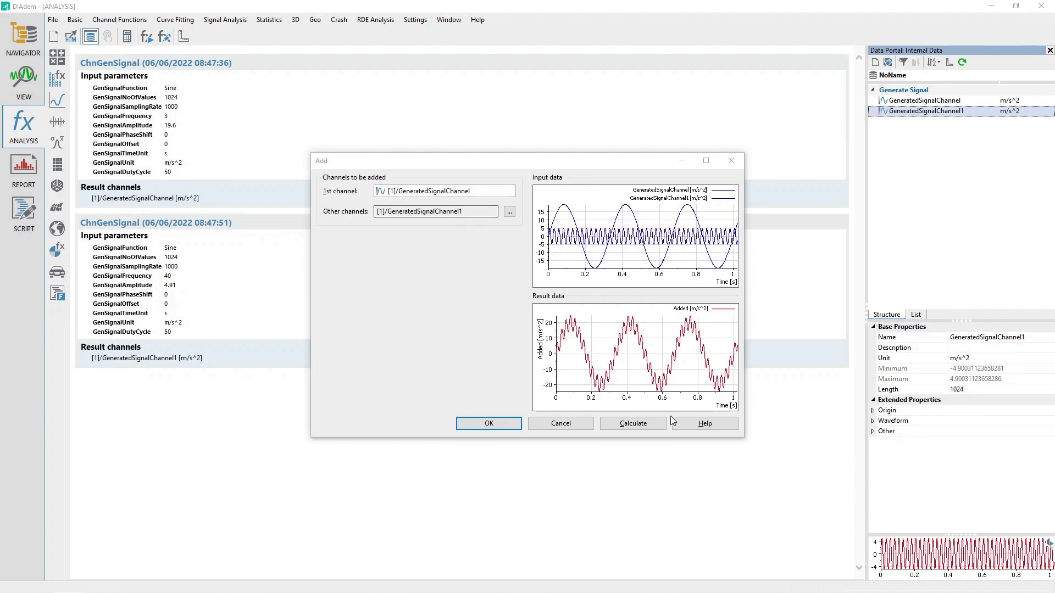
Calculate the Added sum channel, close the tool, and select both generated sine channels
click(634, 424)
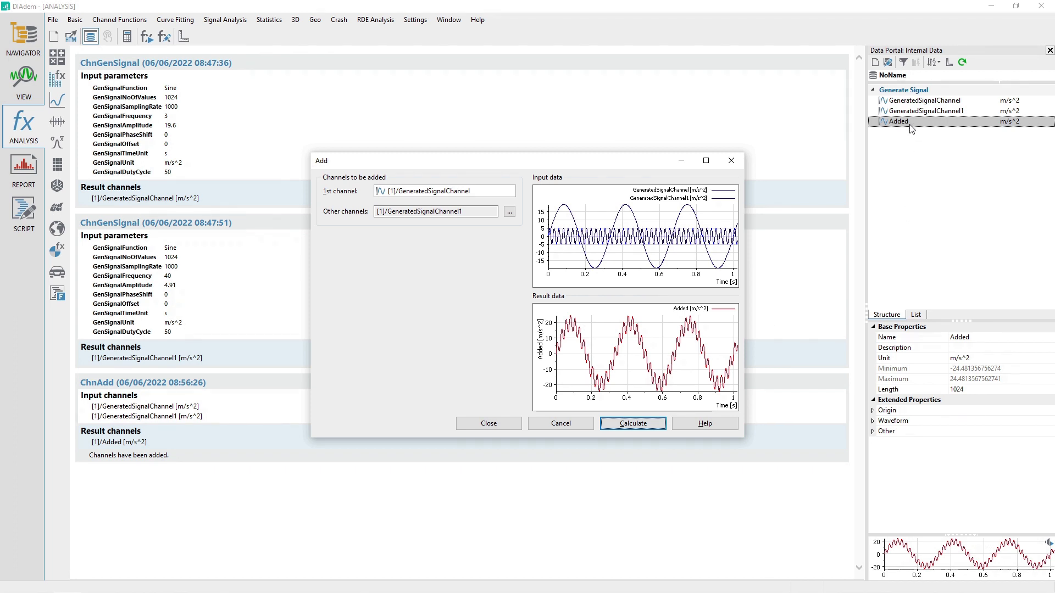
click(494, 424)
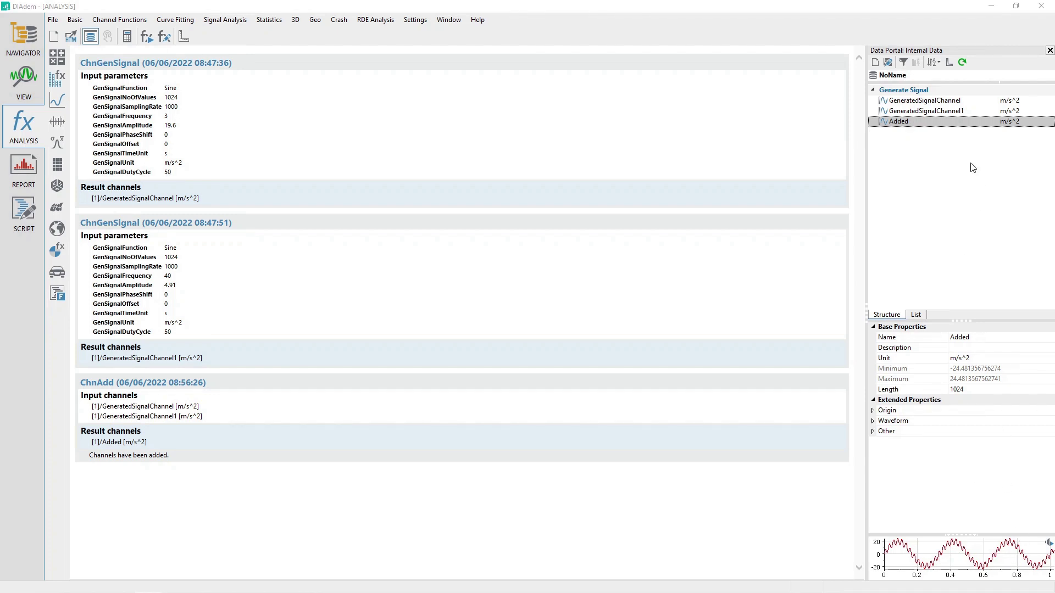
click(937, 102)
ctrl+click(932, 111)
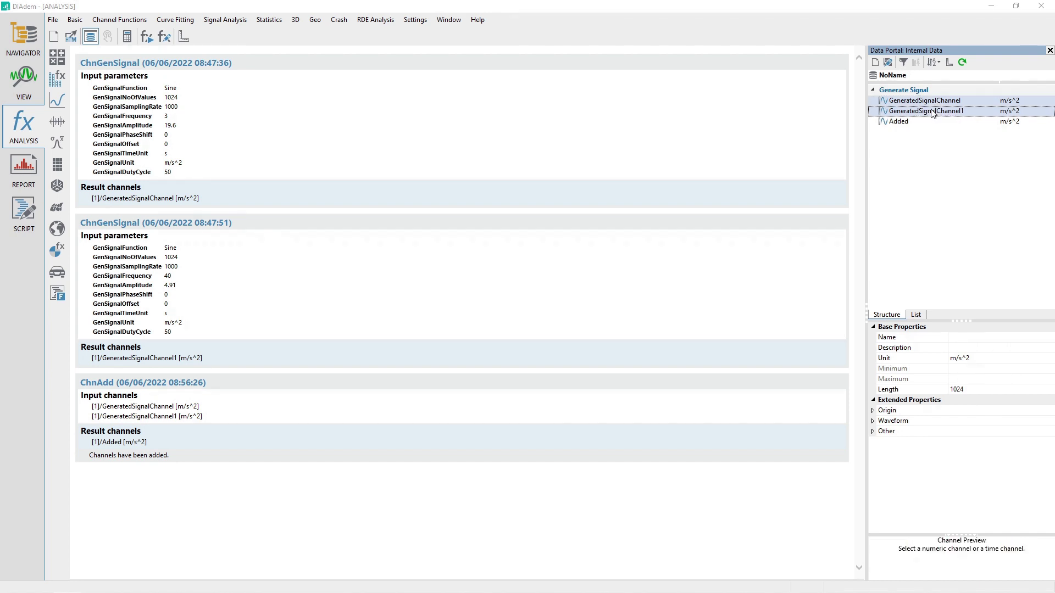
Delete GeneratedSignalChannel and GeneratedSignalChannel1 from the Generate Signal group
right_click(931, 103)
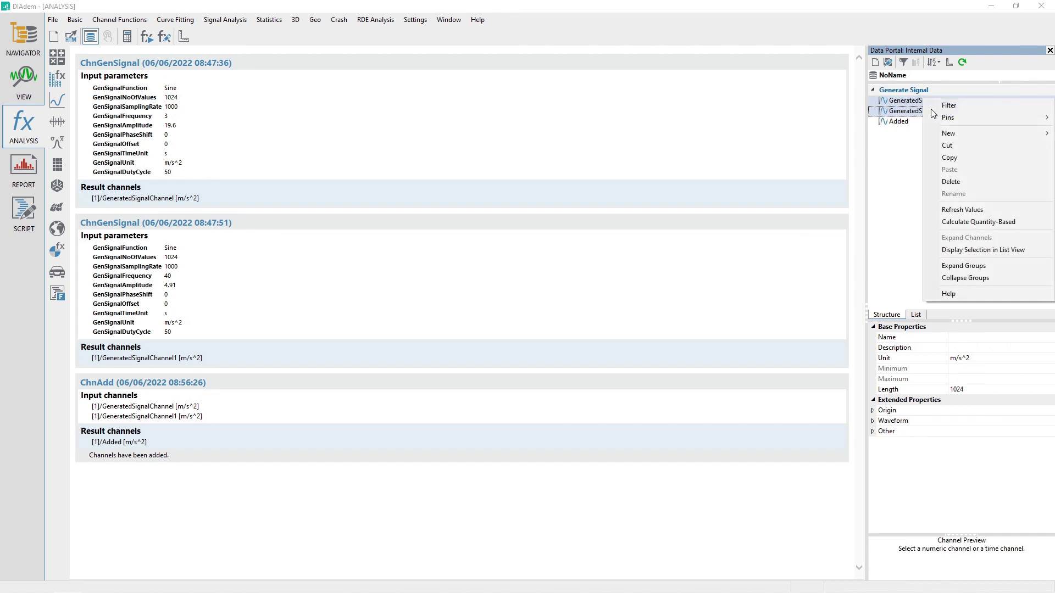
click(969, 184)
click(500, 311)
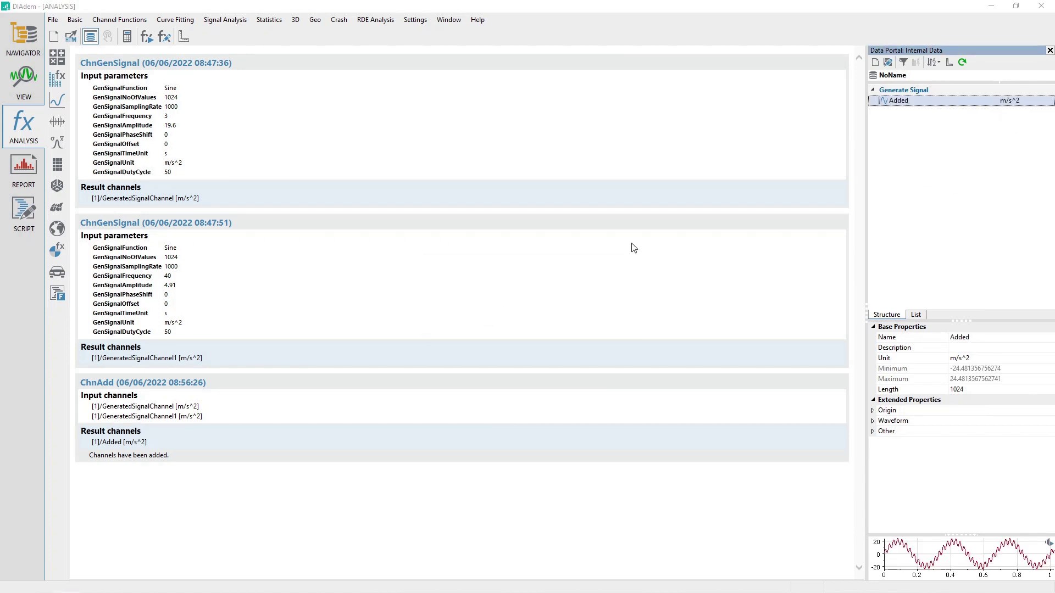
Rename the Added channel to 'Acceleration'
click(899, 101)
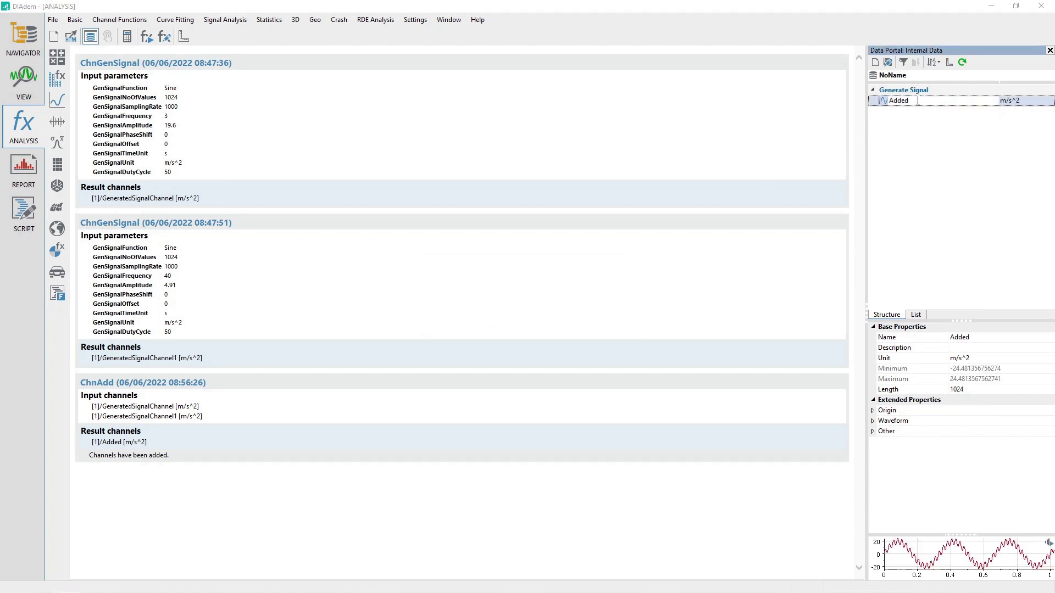
text(Acceleration)
key(Return)
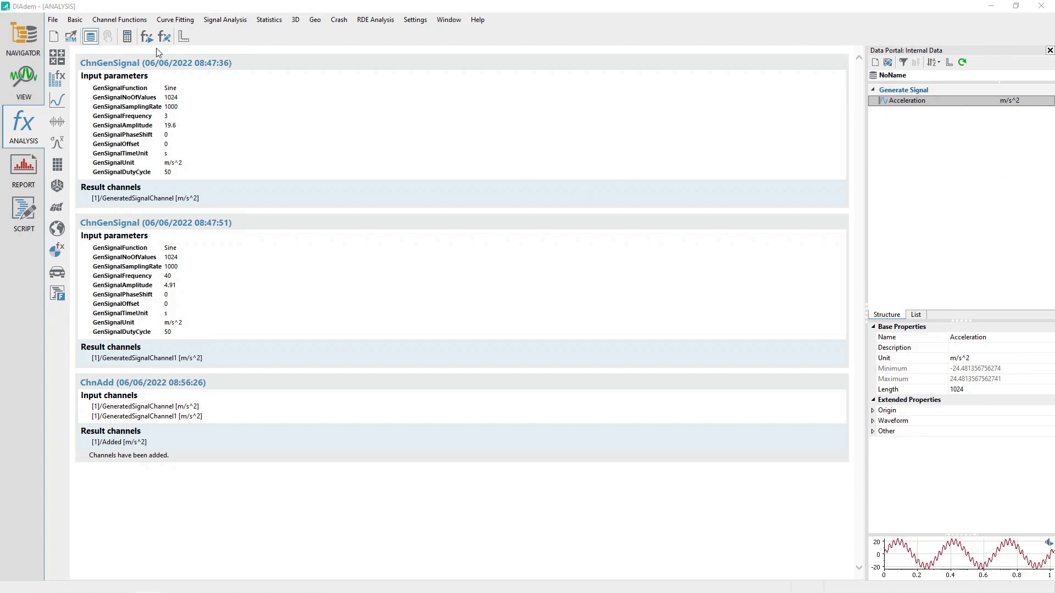
Convert Acceleration from waveform to numeric, generating a relative-time Time channel
click(110, 21)
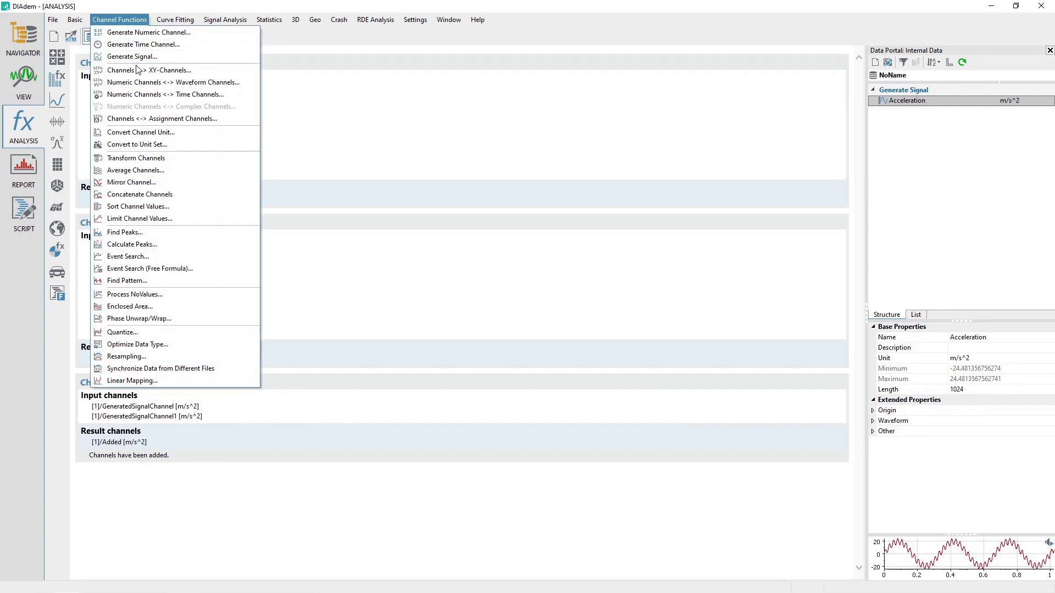
click(244, 88)
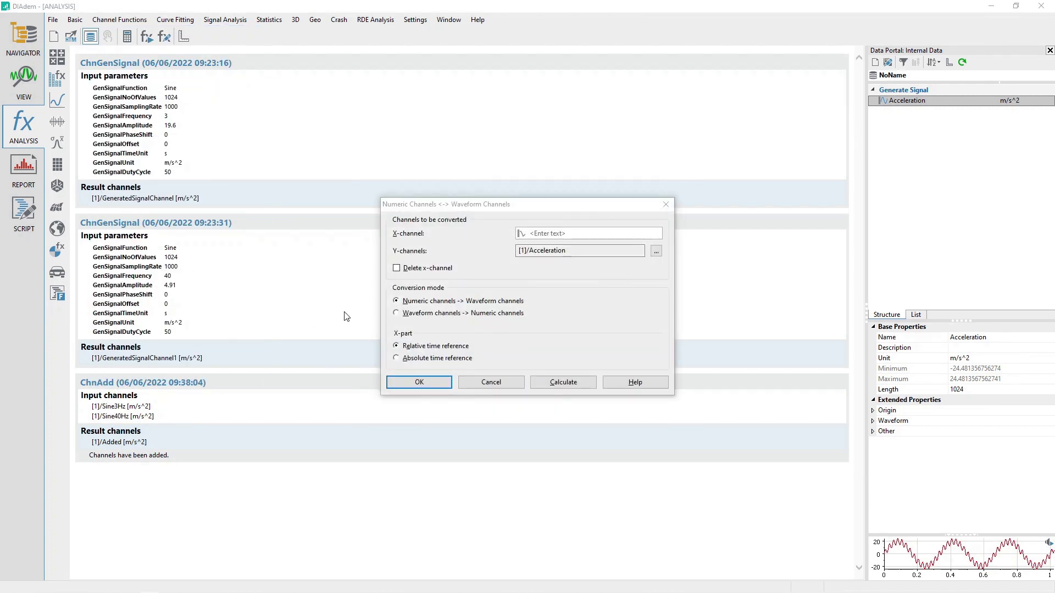
click(420, 313)
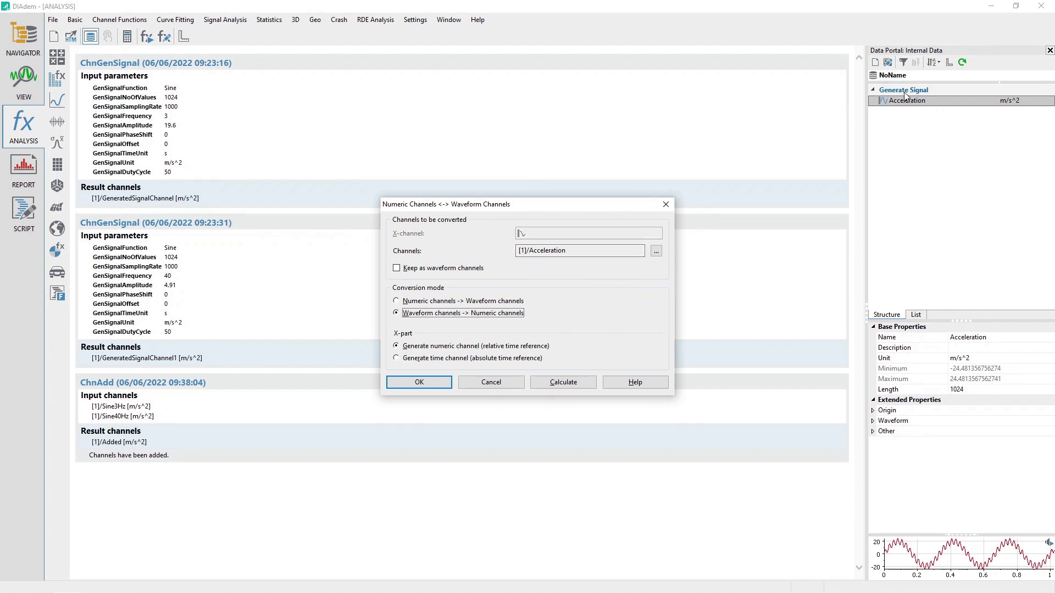
drag(904, 101, 575, 251)
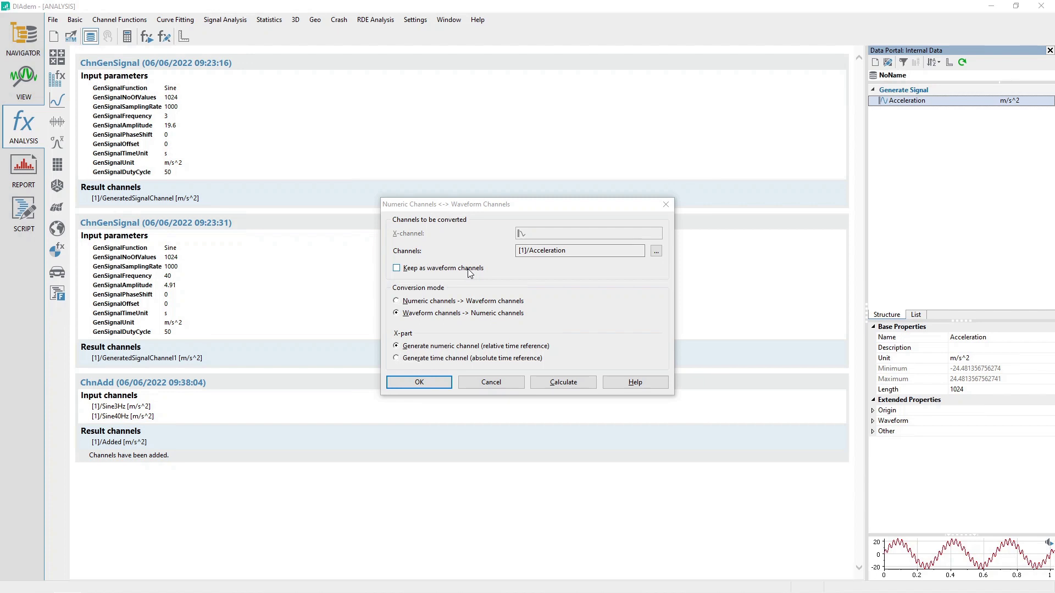
click(419, 348)
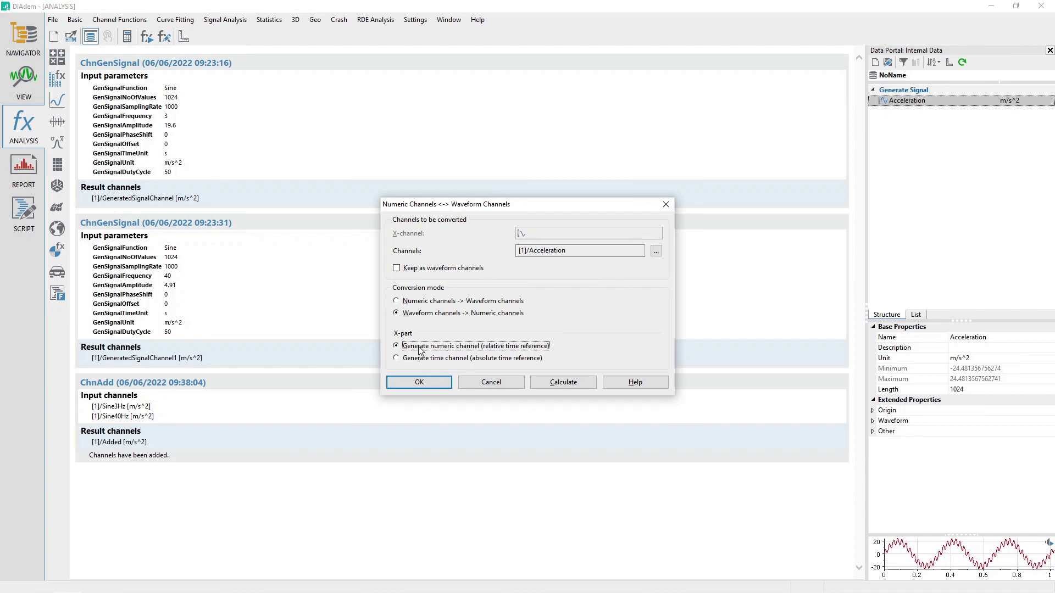
click(564, 382)
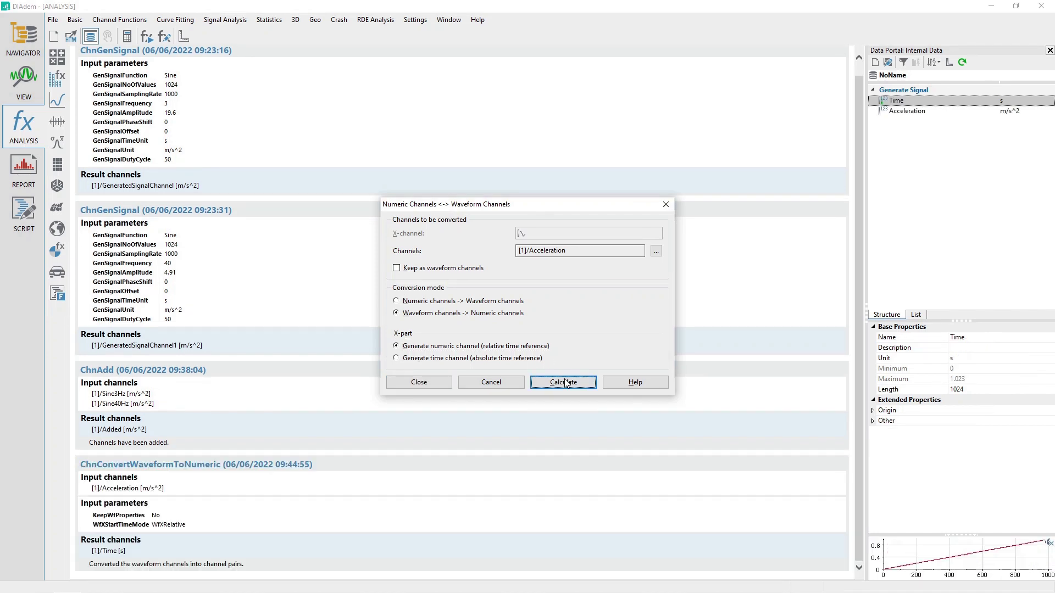
click(428, 383)
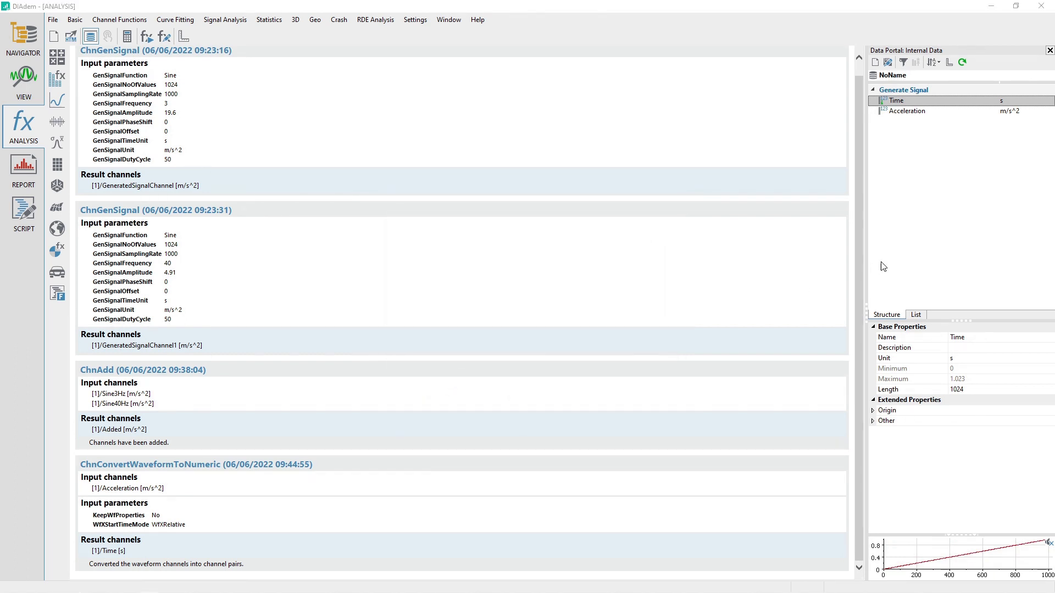
click(908, 117)
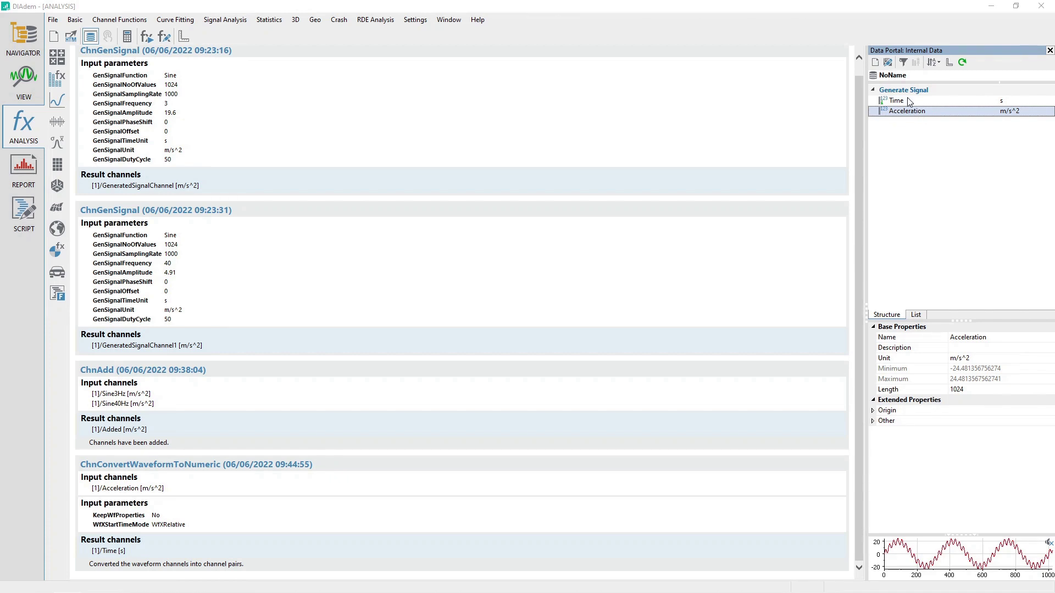
click(908, 103)
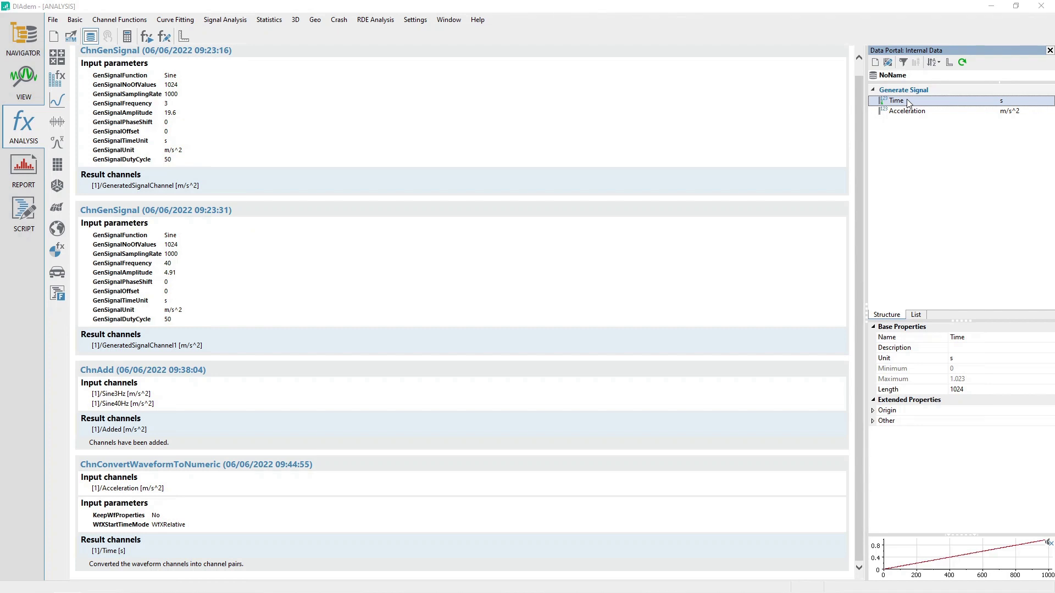
right_click(907, 104)
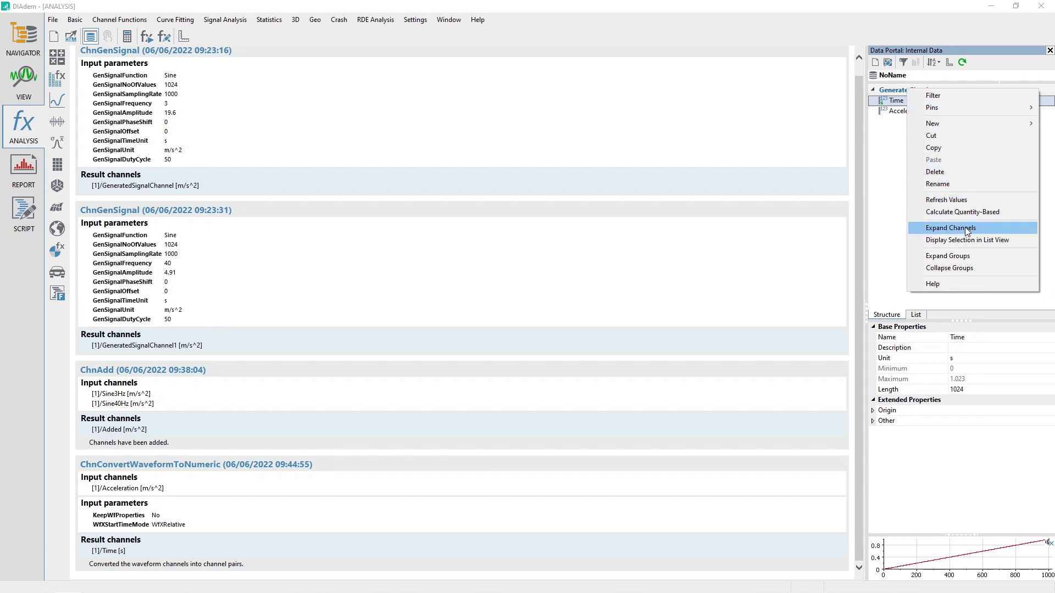
click(997, 229)
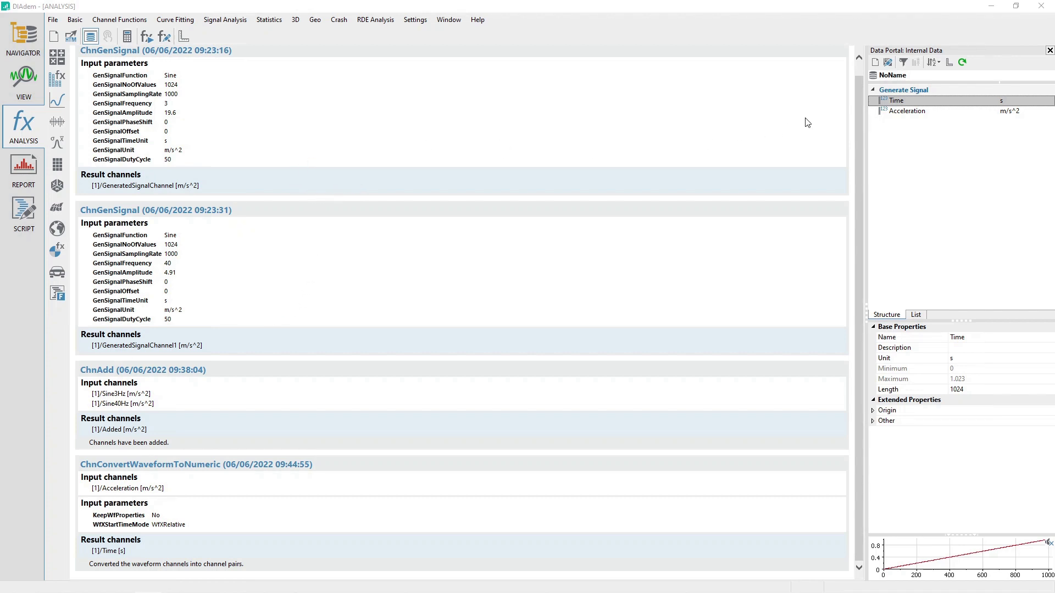
click(900, 113)
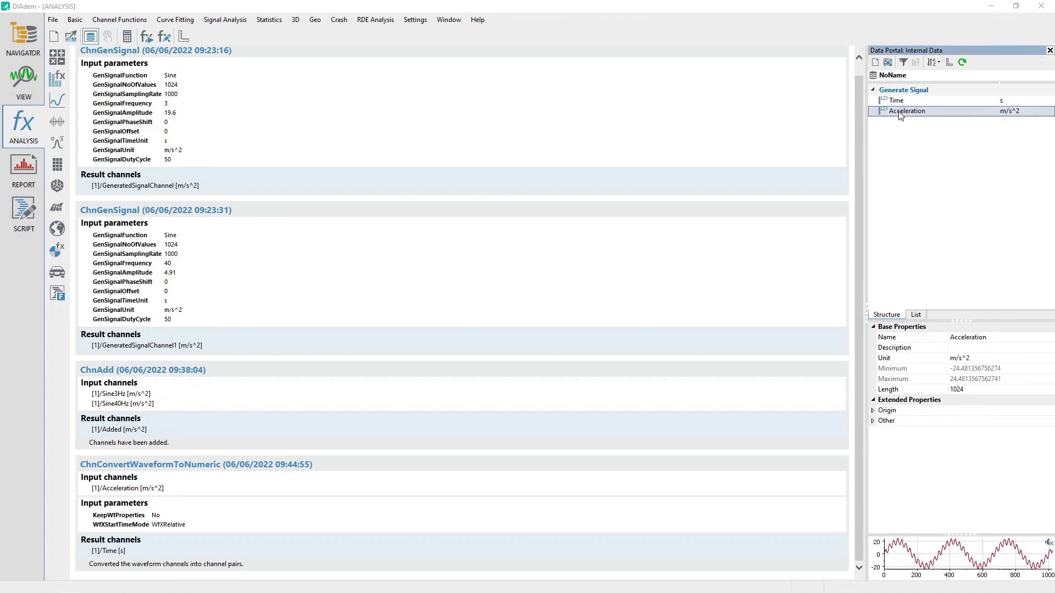
Set Time as X-channel and Acceleration as Y-channel, creating a channel reference
click(112, 22)
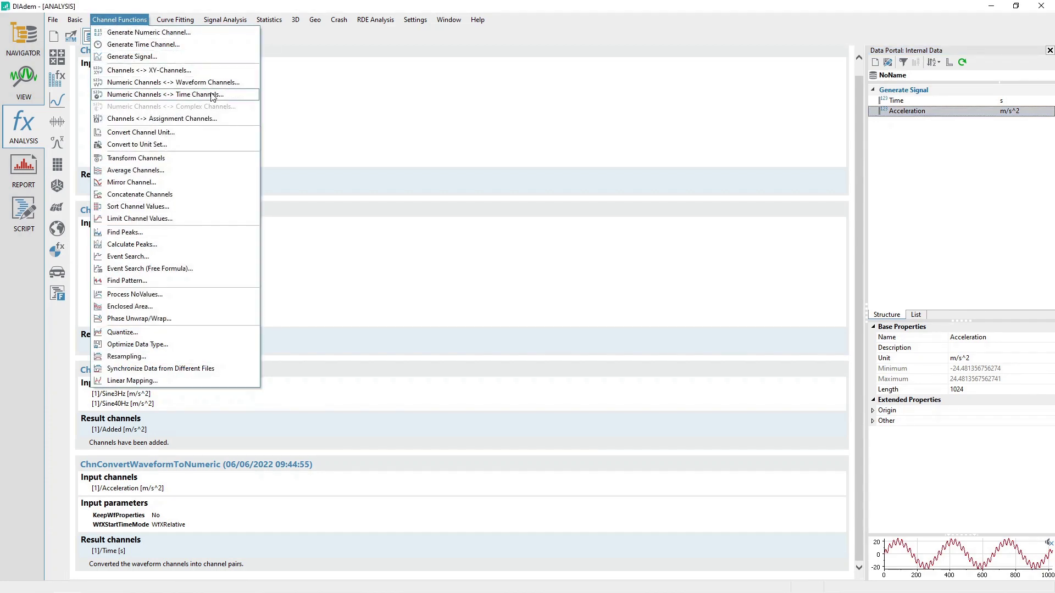
click(209, 71)
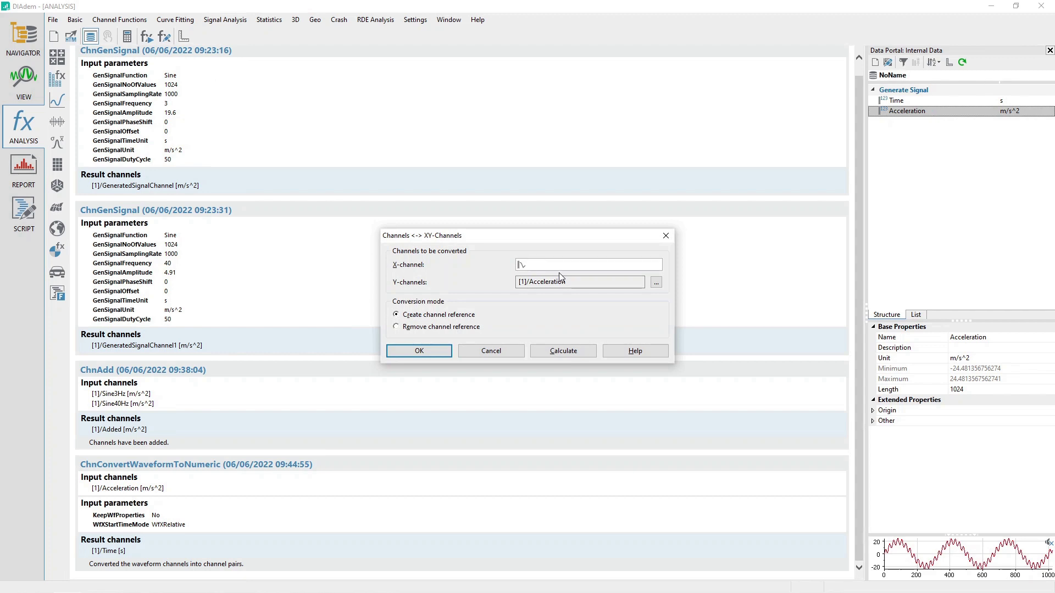
ctrl+click(890, 102)
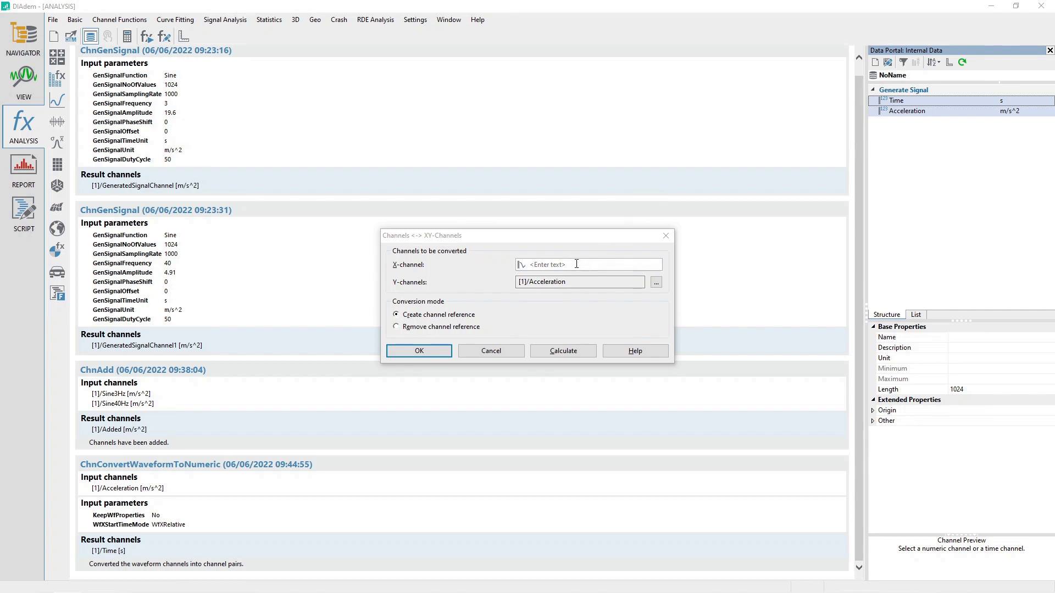
ctrl+click(885, 102)
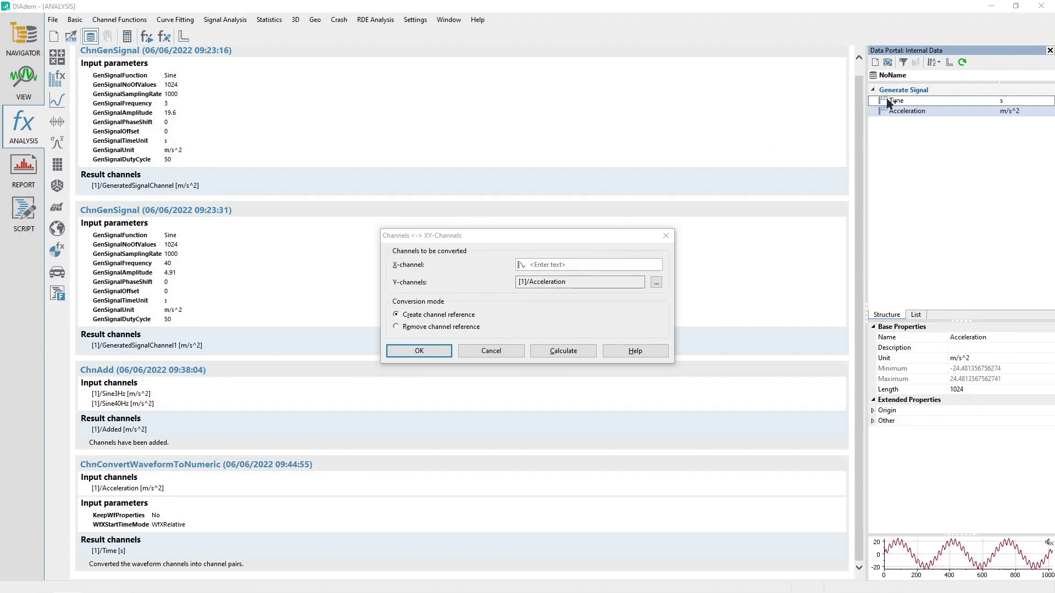
drag(891, 104, 609, 268)
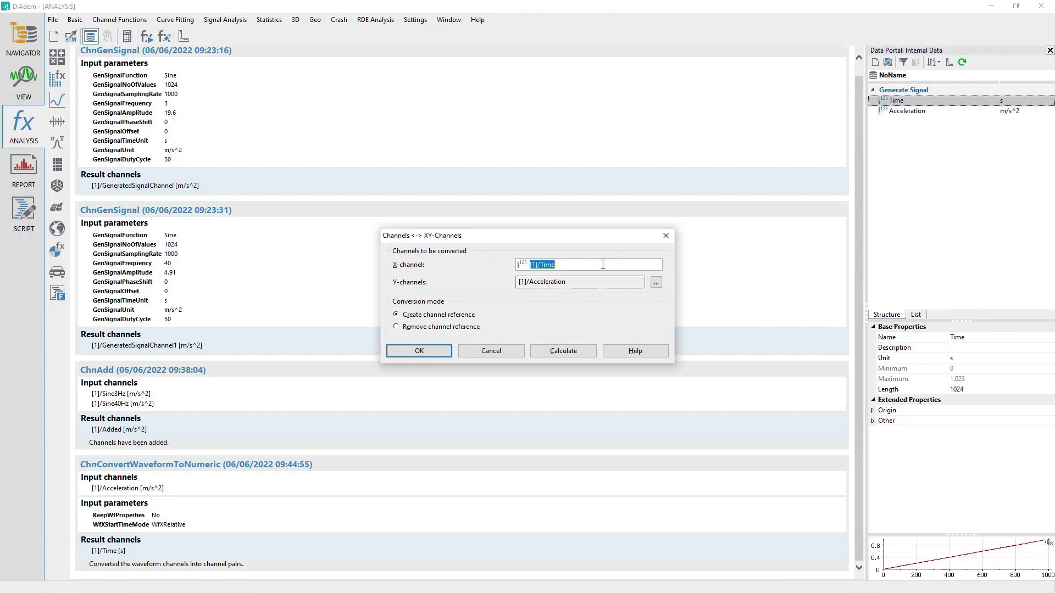
drag(905, 115, 578, 281)
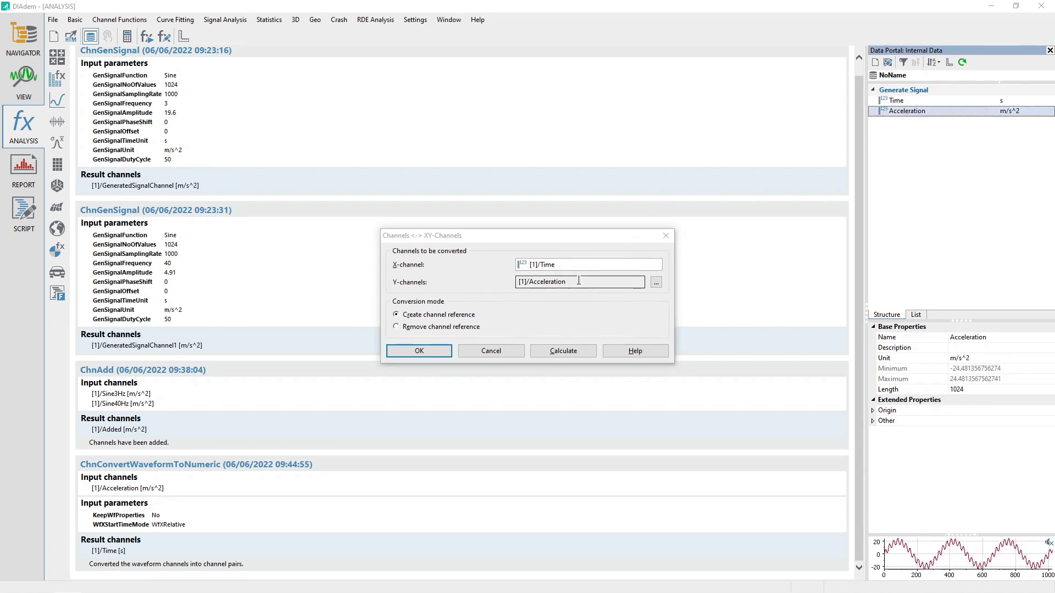
click(458, 317)
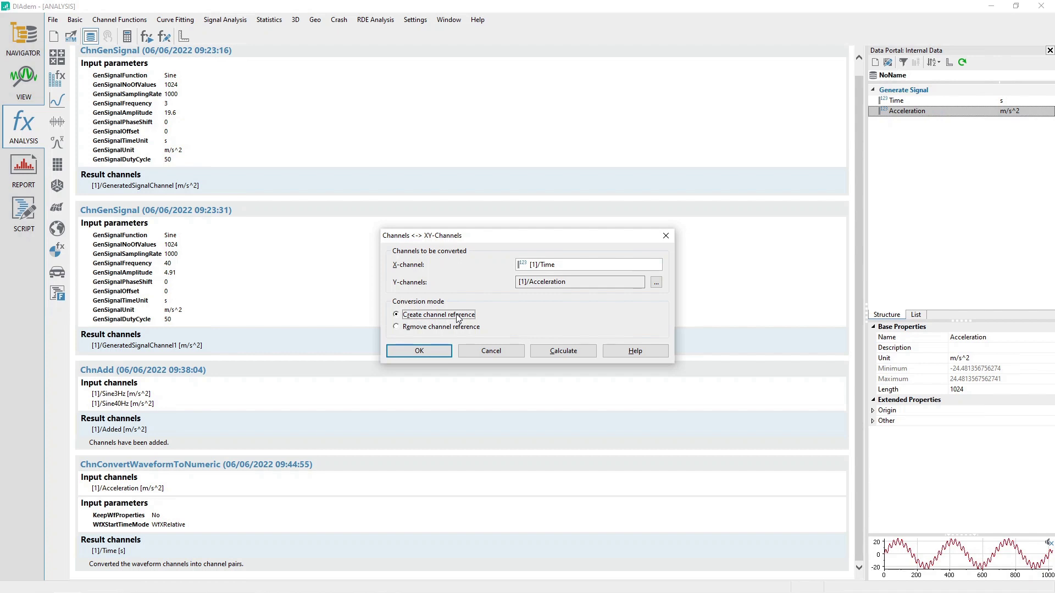
click(554, 356)
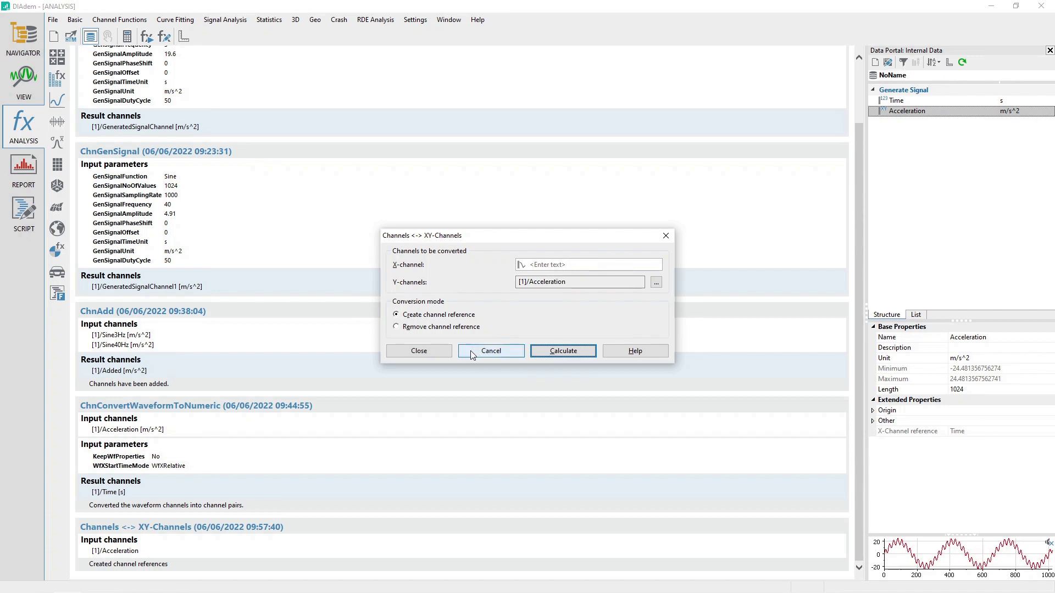
click(419, 351)
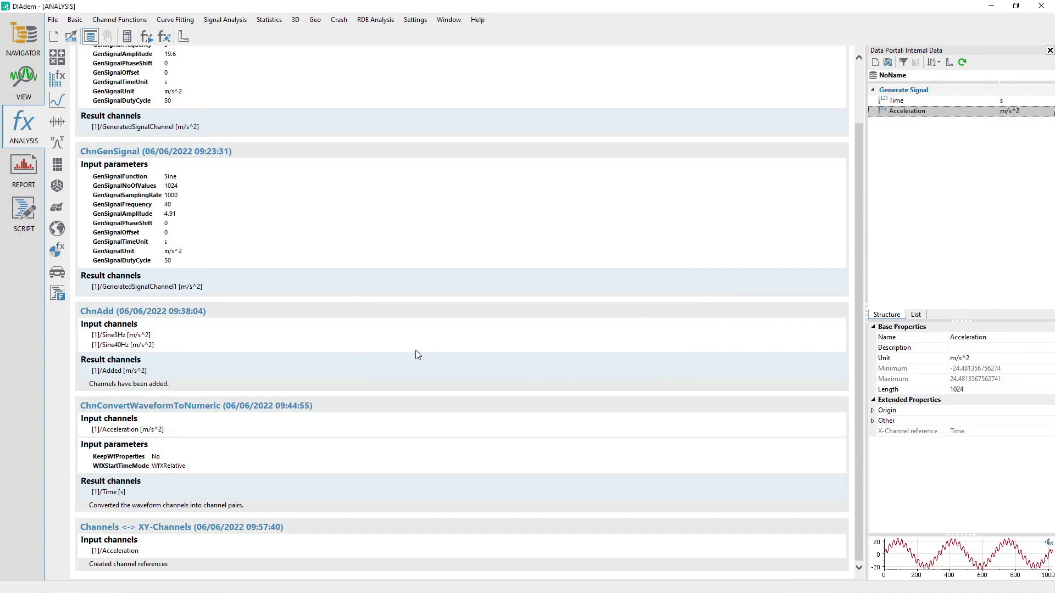